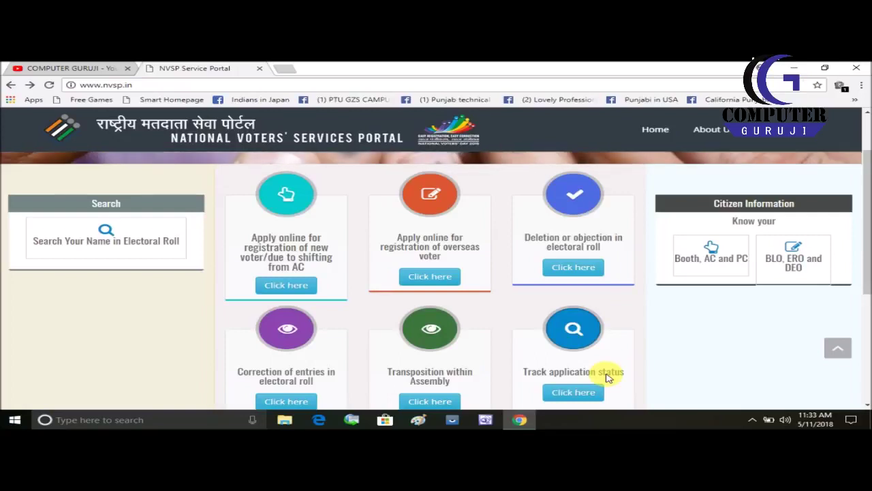
Open Form 6 from the 'Apply online for registration of new voter/due to shifting from AC' link
left_click_drag(607, 374, 258, 365)
left_click(173, 306)
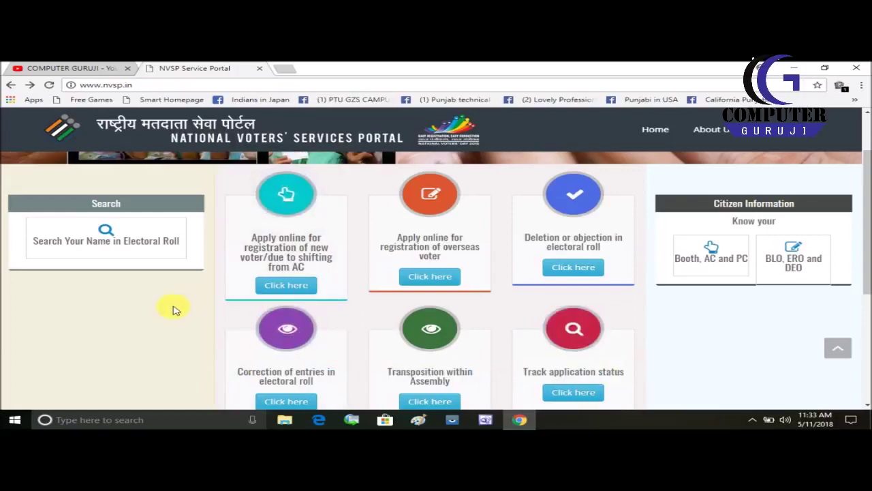
left_click(295, 289)
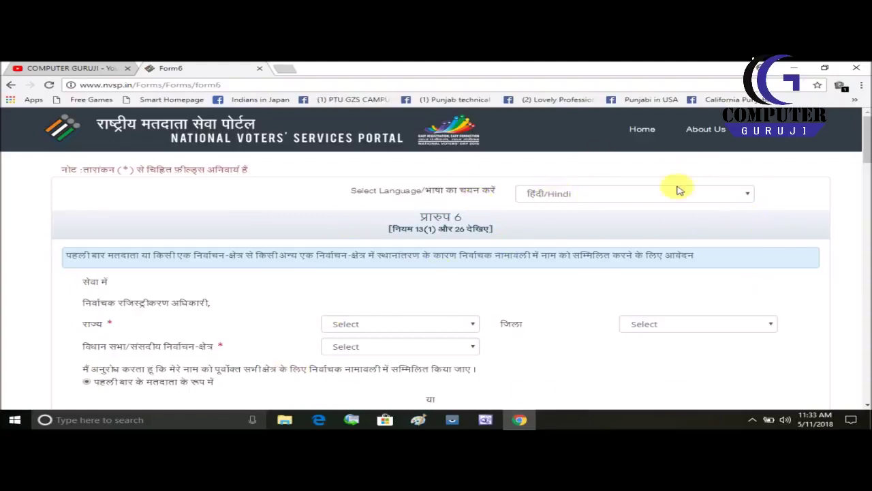
Switch the Form 6 display language from Hindi to English
left_click(747, 195)
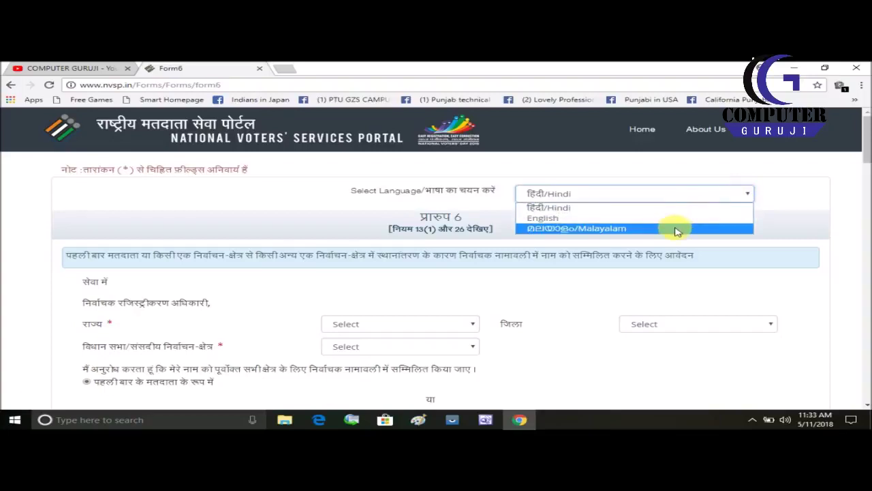
left_click(599, 219)
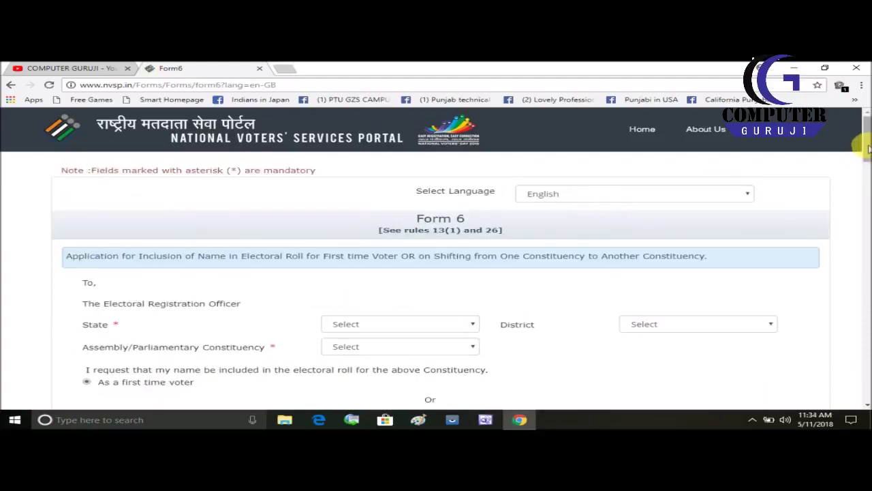
left_click_drag(867, 145, 867, 157)
scroll(867, 157, "down", 2)
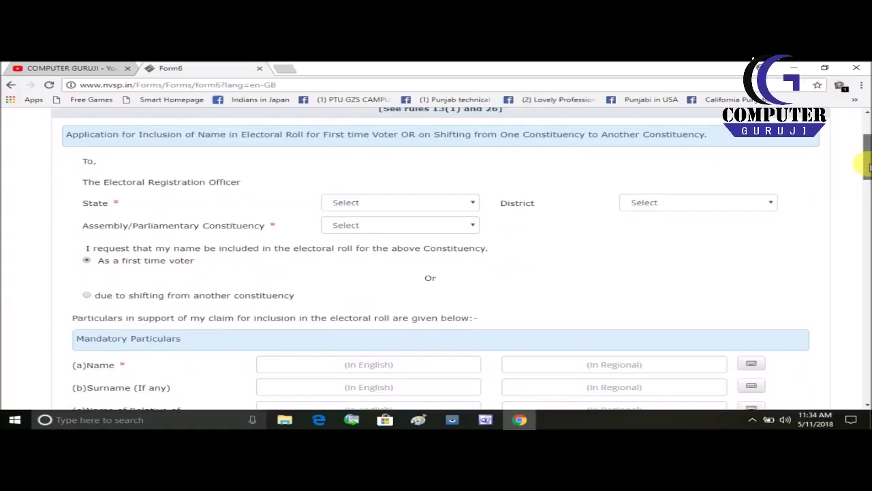
scroll(867, 157, "up", 2)
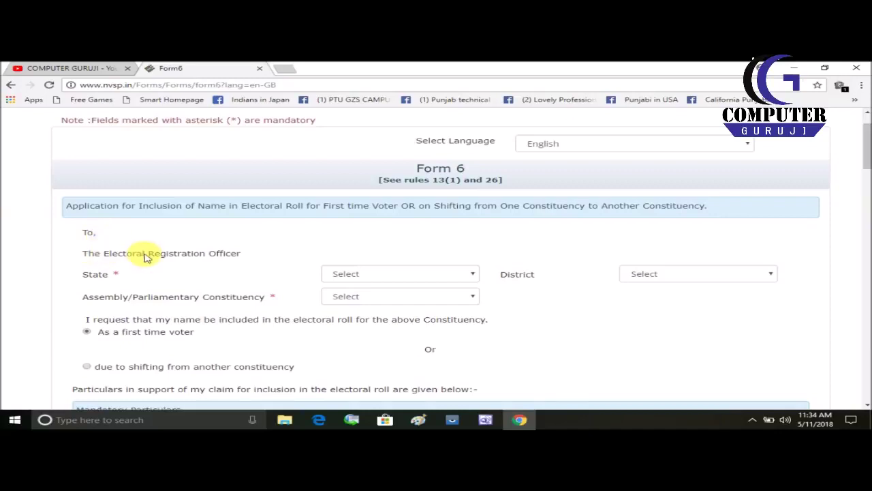
Choose Punjab, HOSHIARPUR and Mukerian in the State, District and Constituency dropdowns
left_click(385, 279)
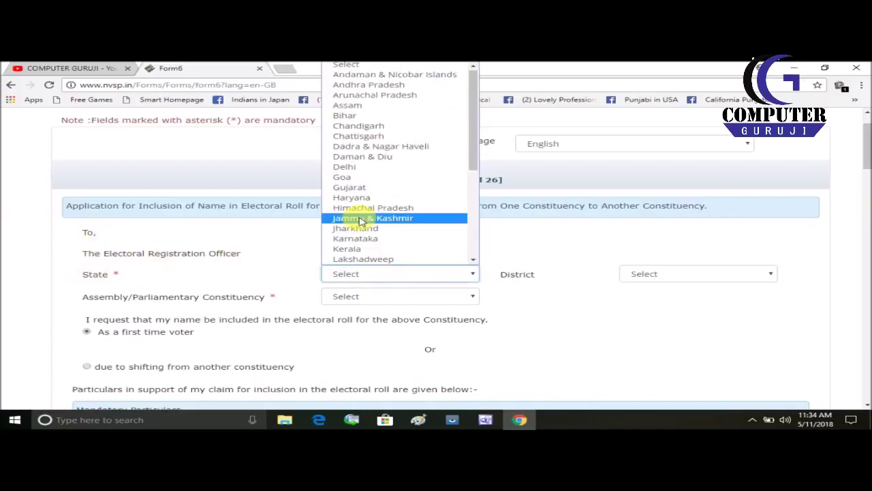
key("p")
key("Down")
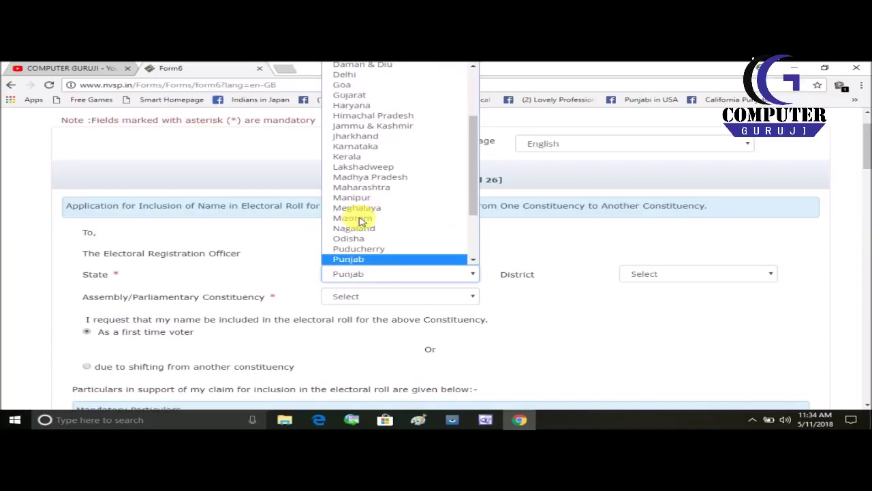
left_click(368, 259)
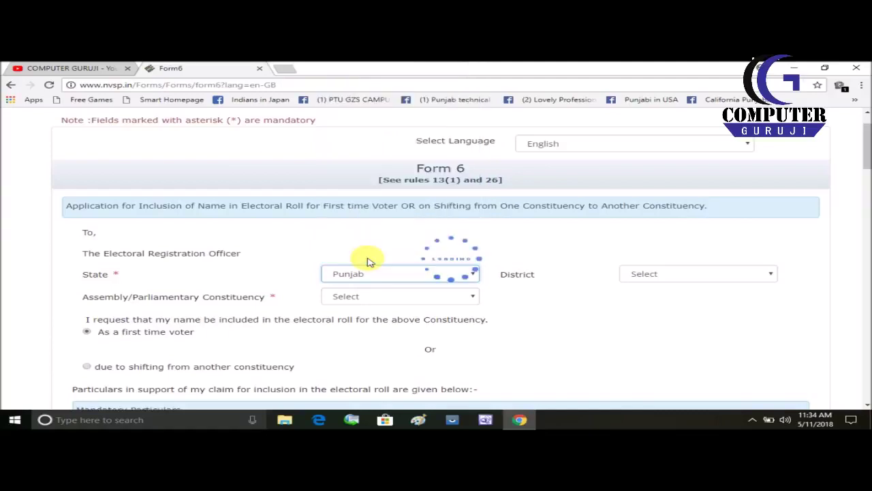
left_click(639, 274)
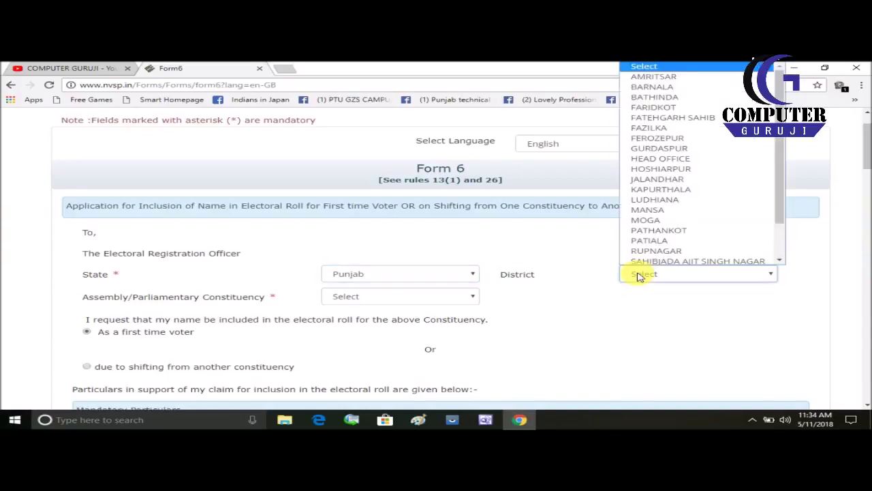
left_click(658, 167)
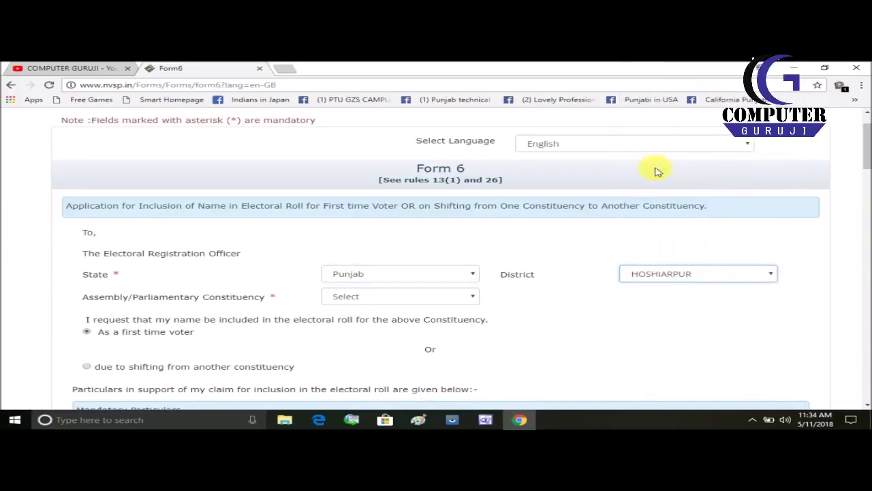
left_click(421, 300)
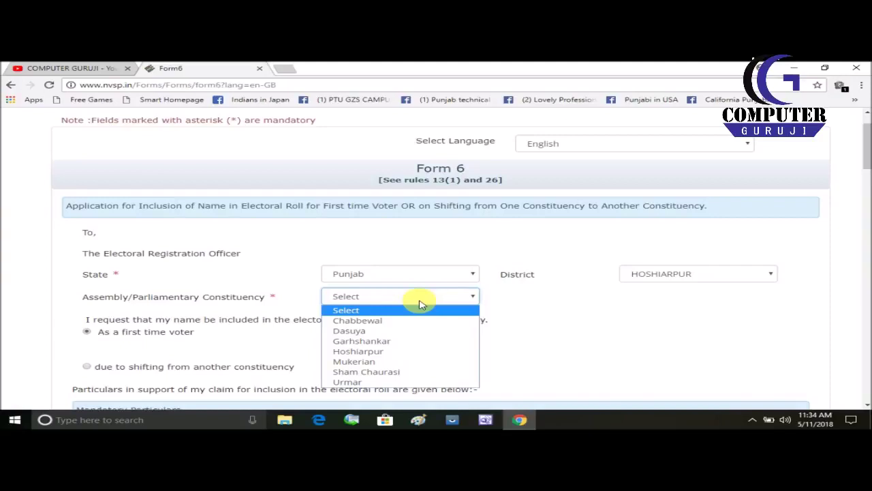
left_click(372, 362)
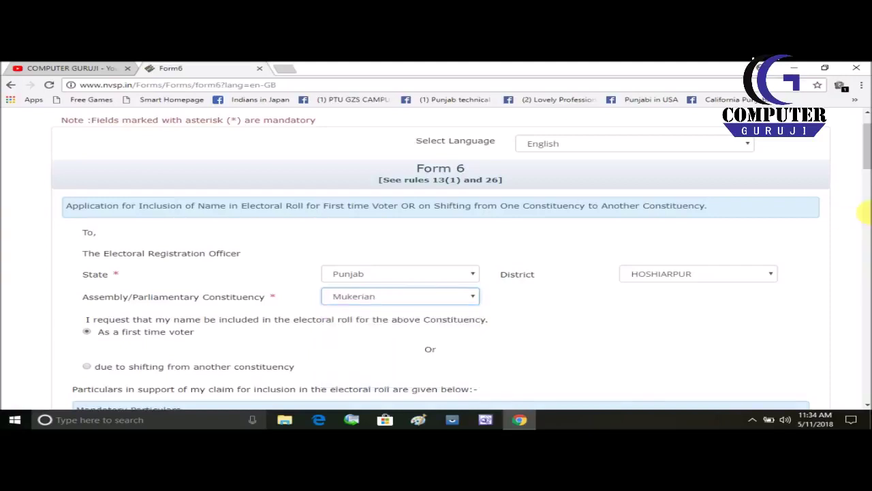
left_click_drag(868, 158, 866, 181)
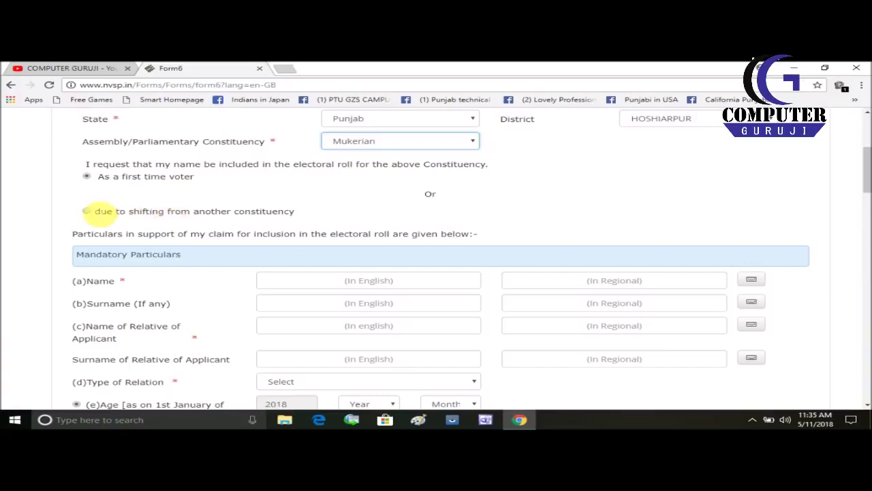
left_click(87, 177)
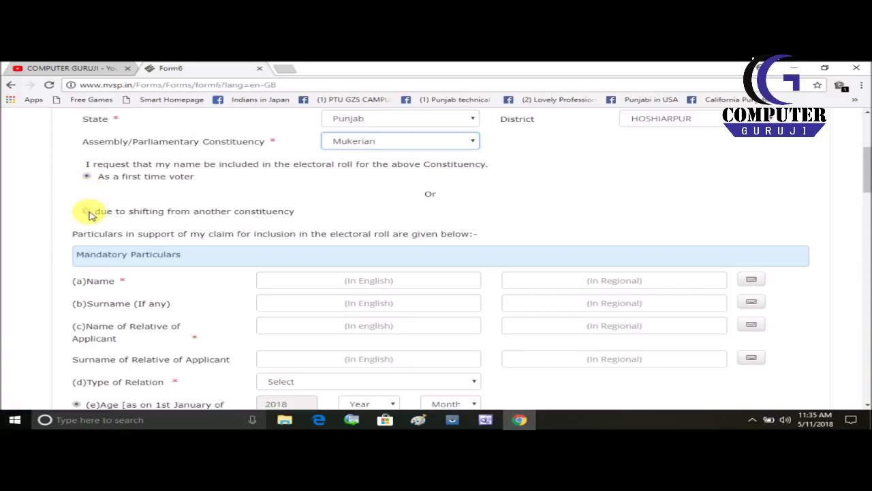
left_click(89, 213)
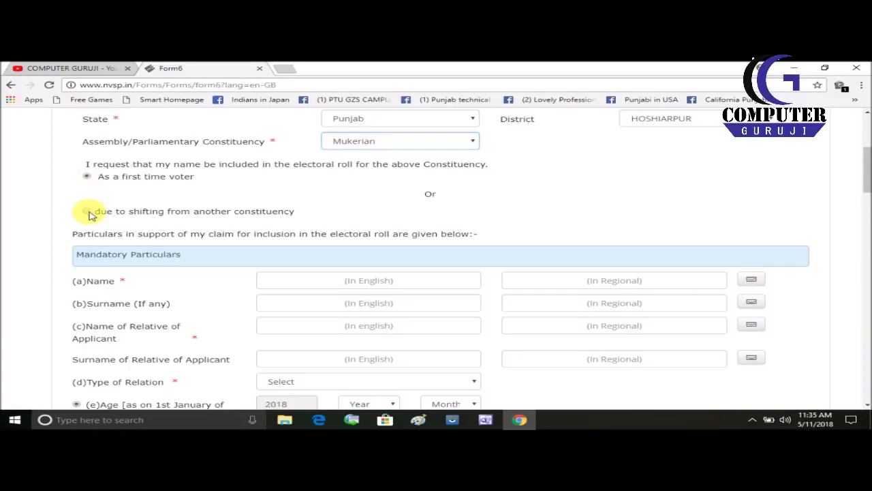
left_click(87, 176)
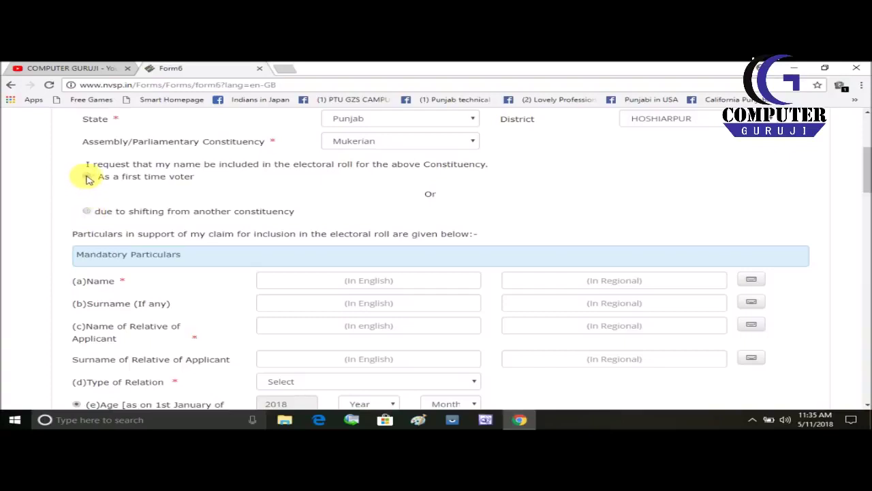
left_click_drag(866, 160, 866, 180)
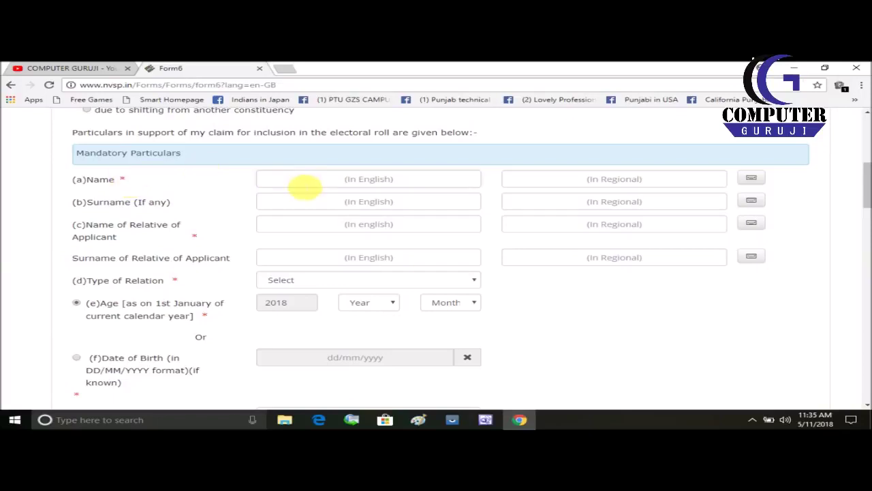
Finish the relative's name fields and set Type of Relation to Father
type("SUNIT")
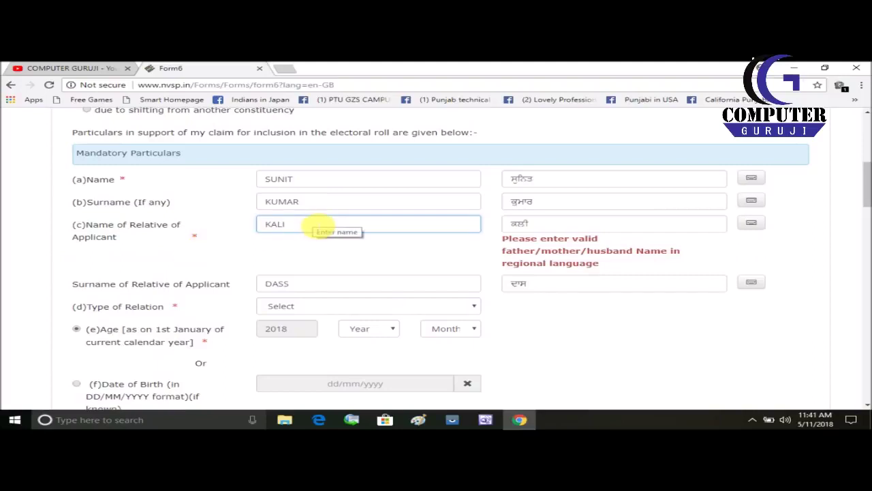
left_click(313, 289)
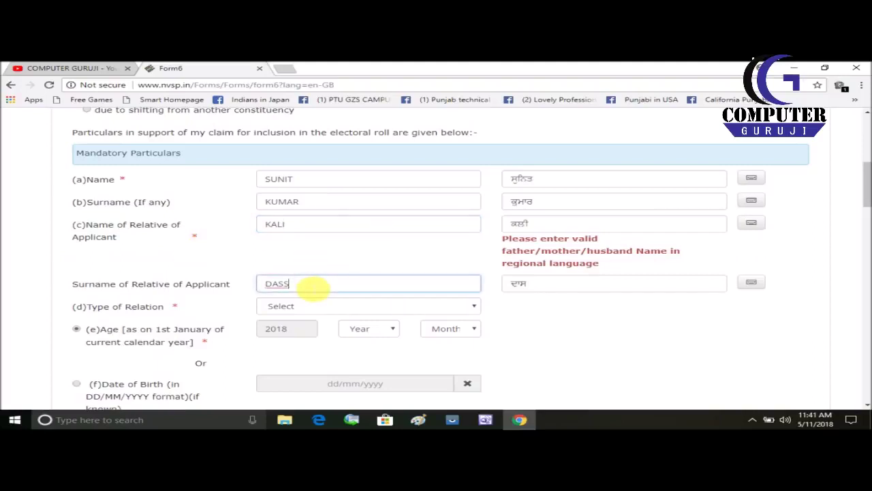
left_click(347, 309)
left_click(334, 331)
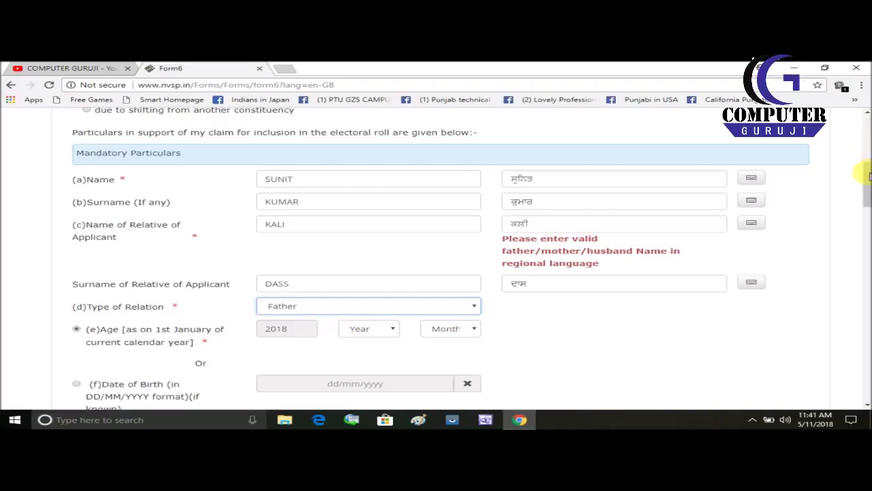
left_click_drag(865, 172, 866, 198)
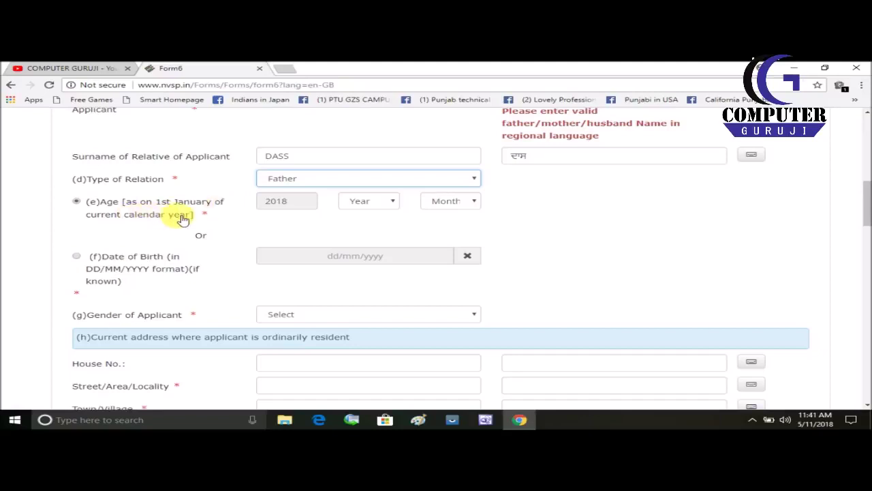
Fill in the applicant's age as 41 years and 7 months
left_click(385, 205)
left_click(450, 201)
left_click(445, 298)
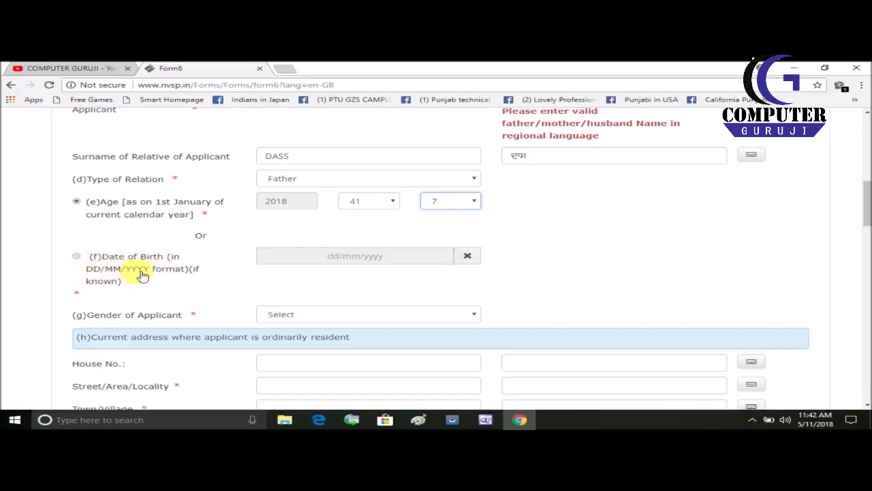
Use date of birth 13/05/1976 instead of age, and set gender to Male
left_click(77, 256)
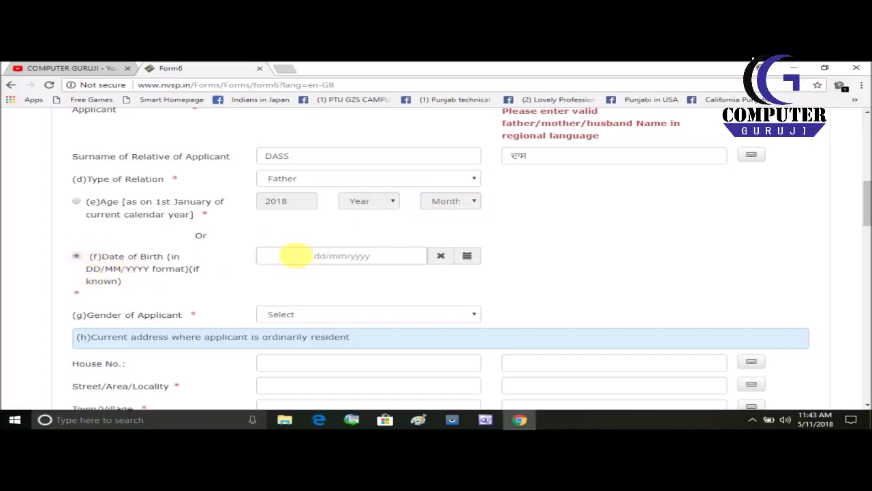
left_click(317, 256)
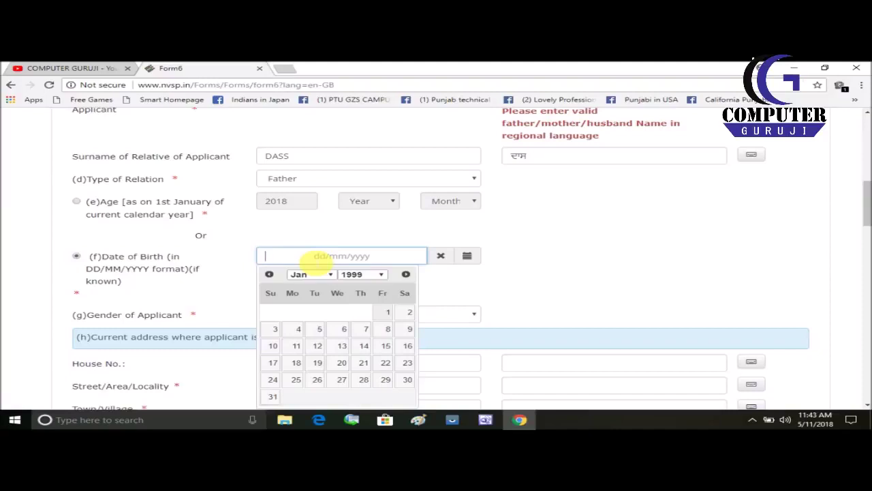
type("13/05/1976")
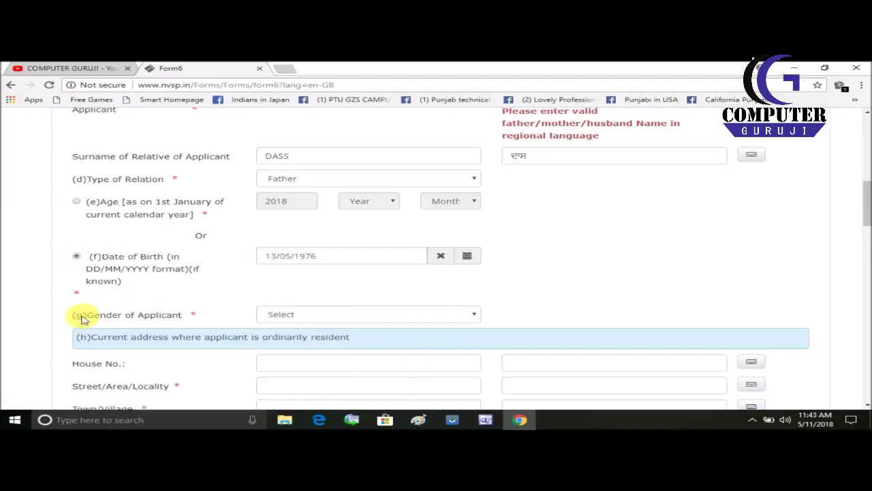
left_click(330, 315)
left_click(327, 338)
left_click_drag(864, 195, 863, 219)
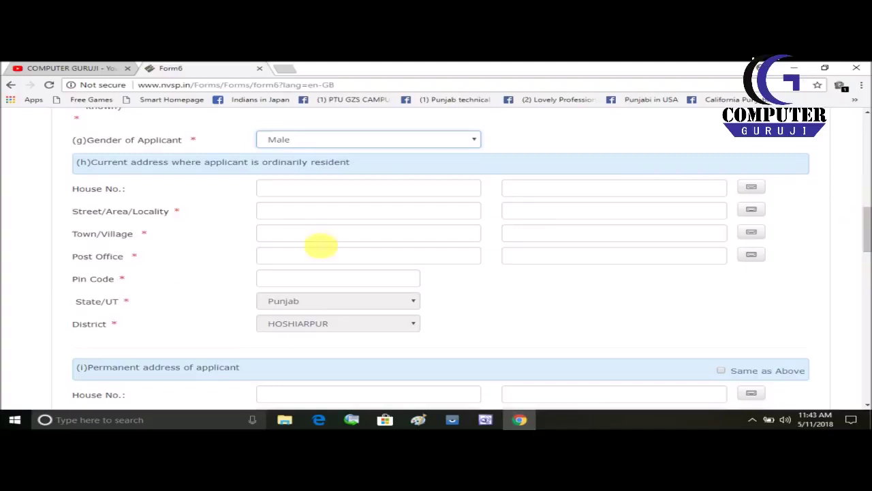
Tick Same as Above so the permanent address copies the current residential address
left_click(310, 191)
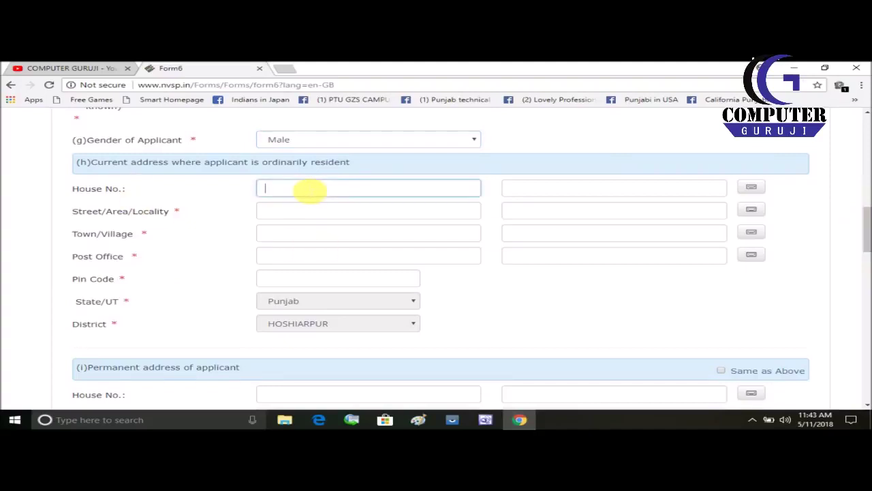
scroll(310, 192, "down", 3)
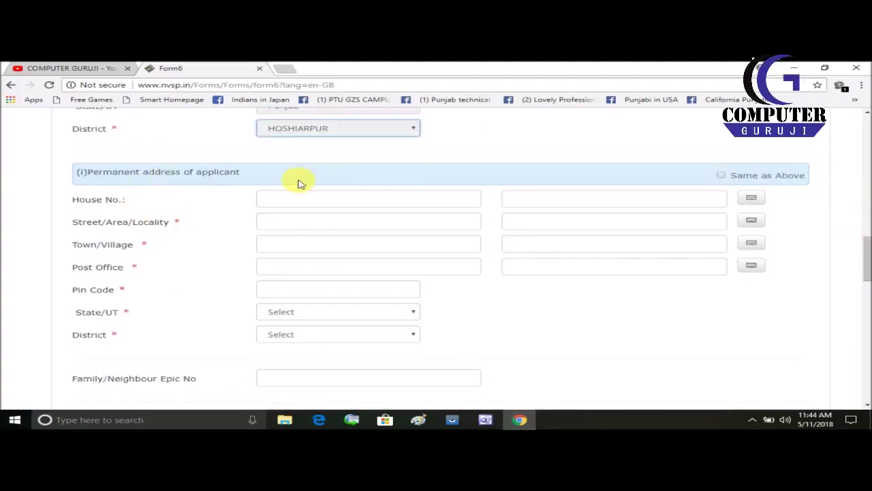
left_click(721, 175)
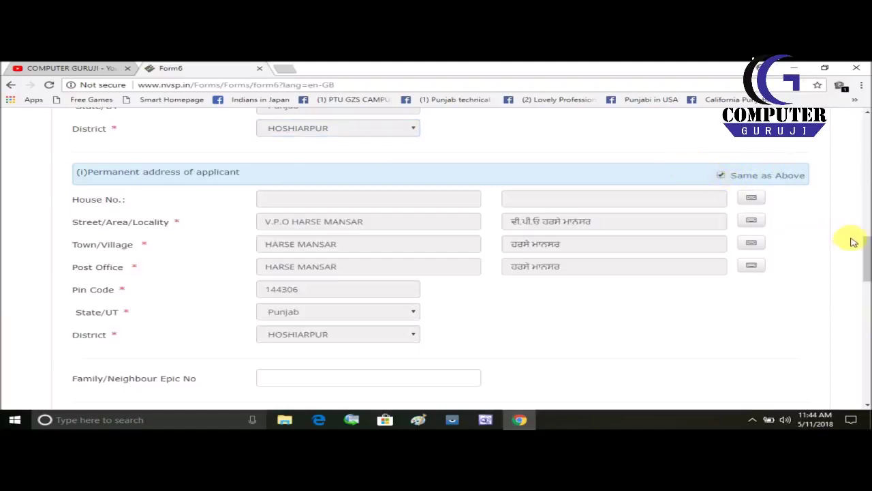
scroll(866, 253, "down", 3)
left_click(292, 214)
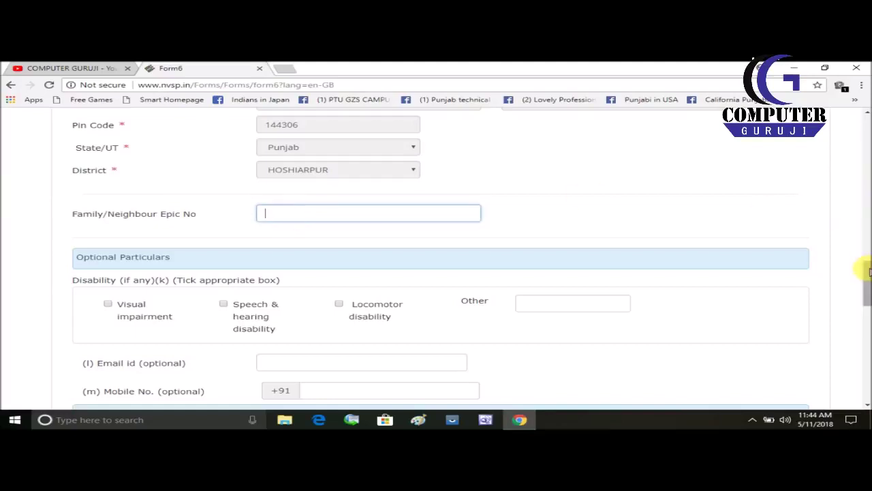
left_click_drag(867, 272, 866, 291)
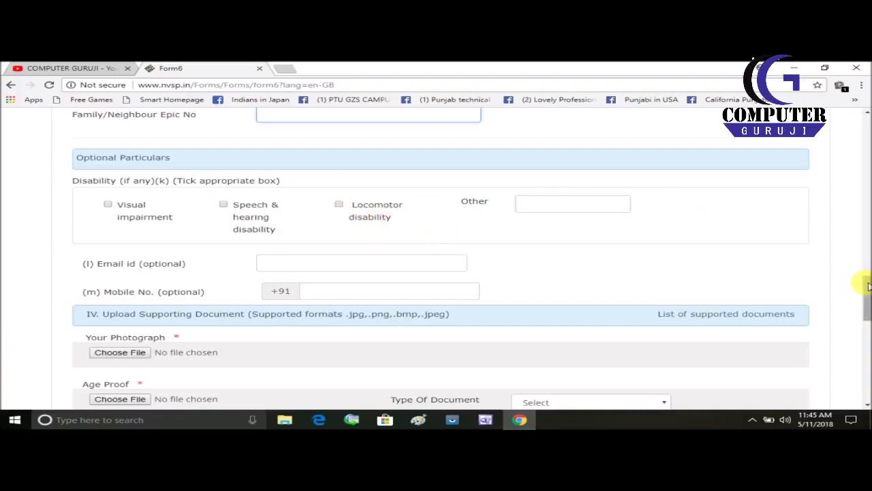
Leave Email id blank and enter the applicant's number in Mobile No
scroll(865, 292, "down", 2)
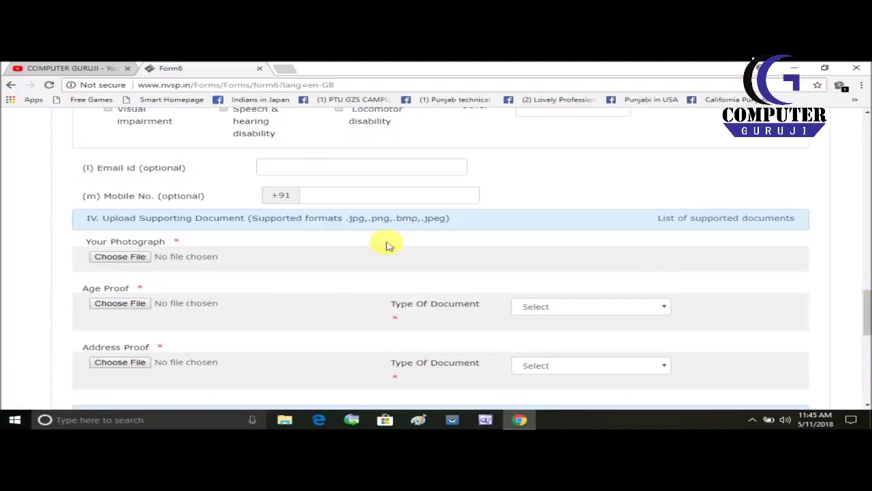
left_click(334, 171)
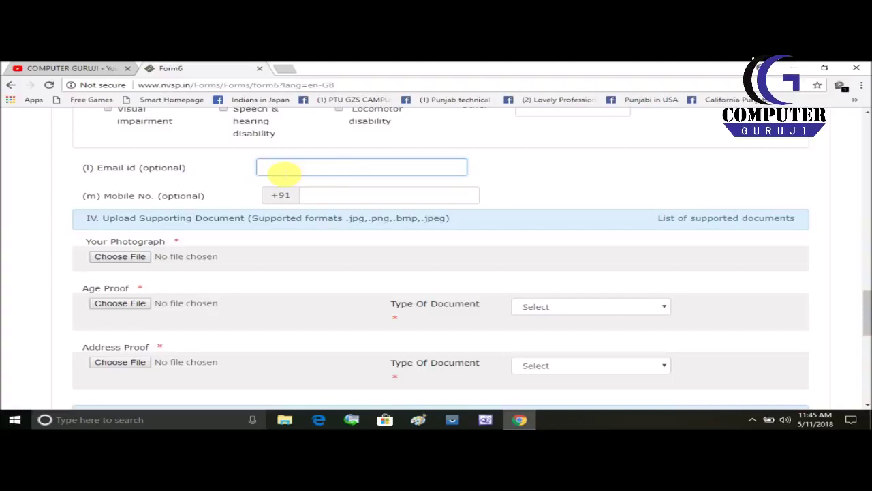
left_click(323, 199)
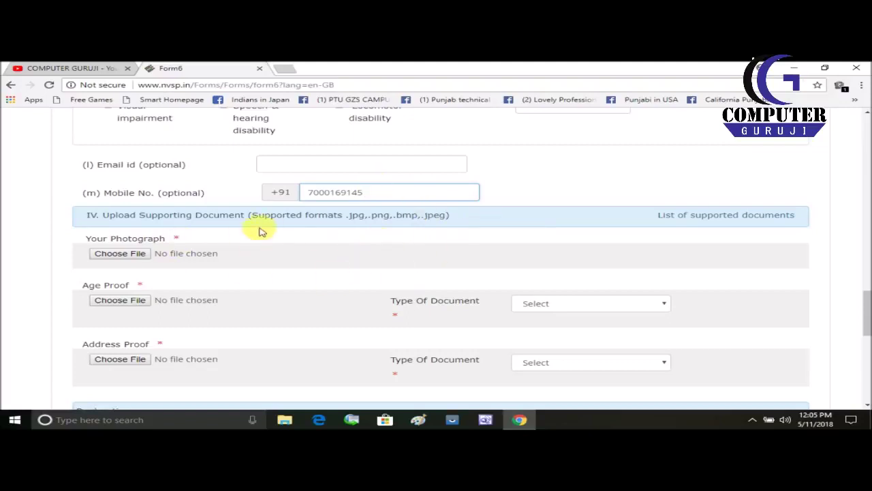
Attach STANDERED PHOTO from D:\MY DOCUMENTS as Your Photograph
left_click(135, 254)
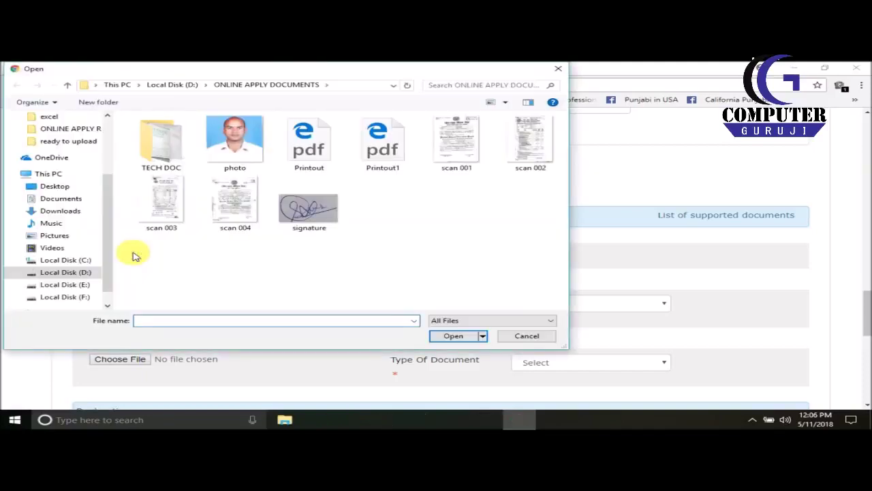
left_click(67, 85)
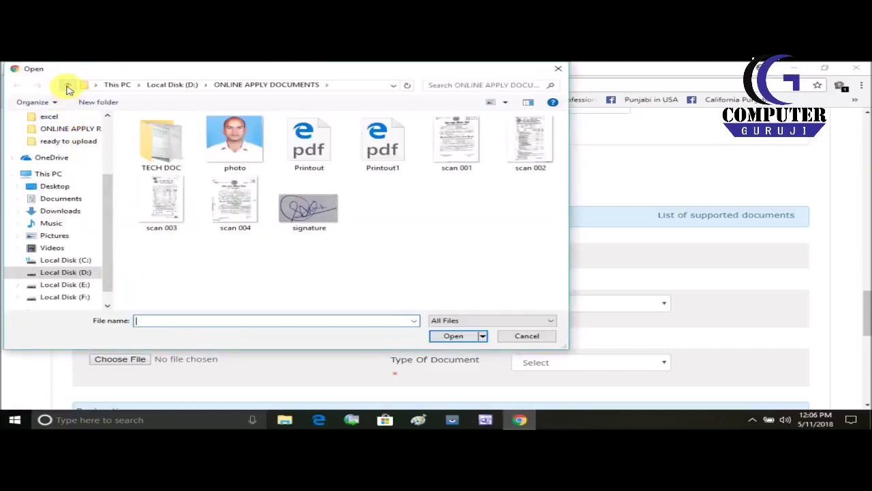
left_click(348, 199)
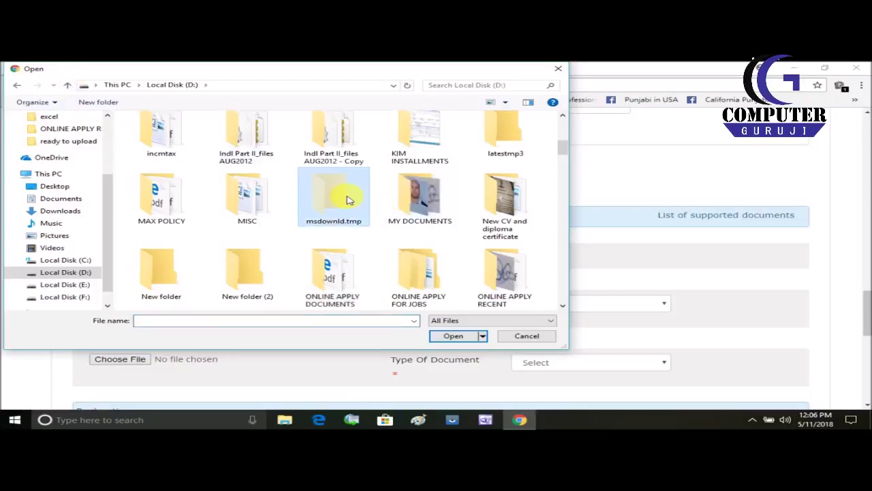
double_click(419, 196)
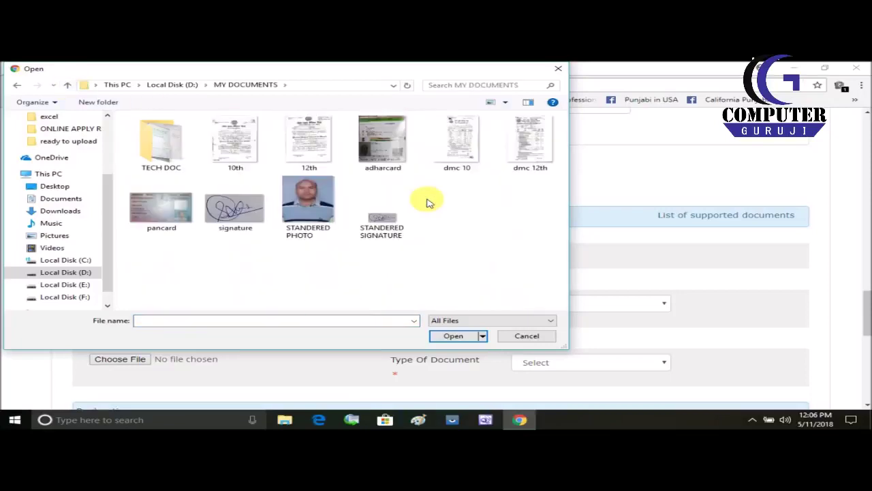
double_click(310, 194)
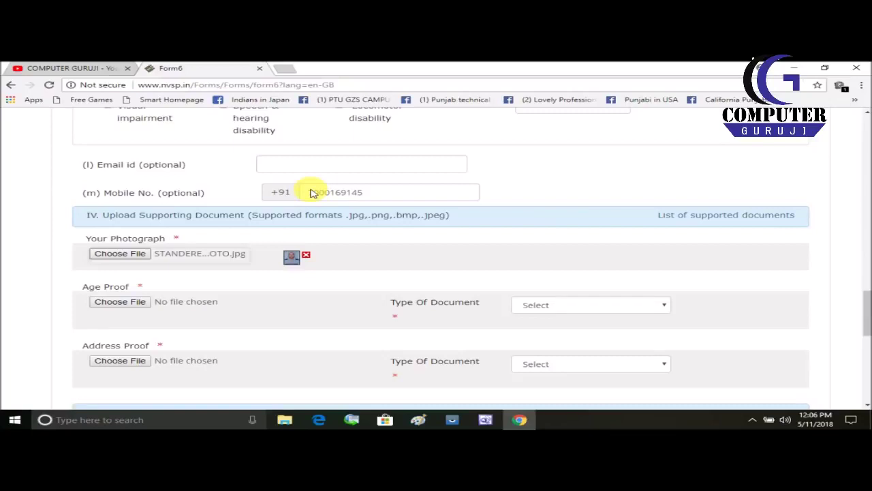
Set Age Proof type to class 10/8/5 marksheet and attach dmc 10.jpg
left_click(117, 303)
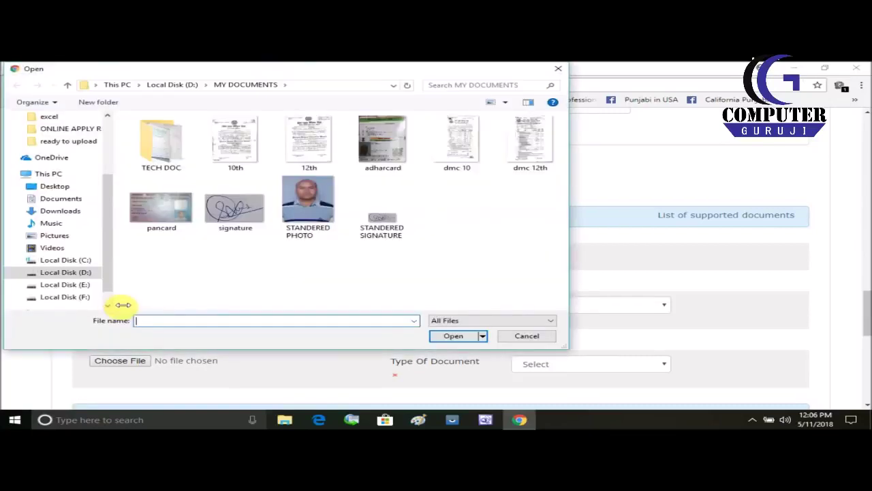
double_click(230, 127)
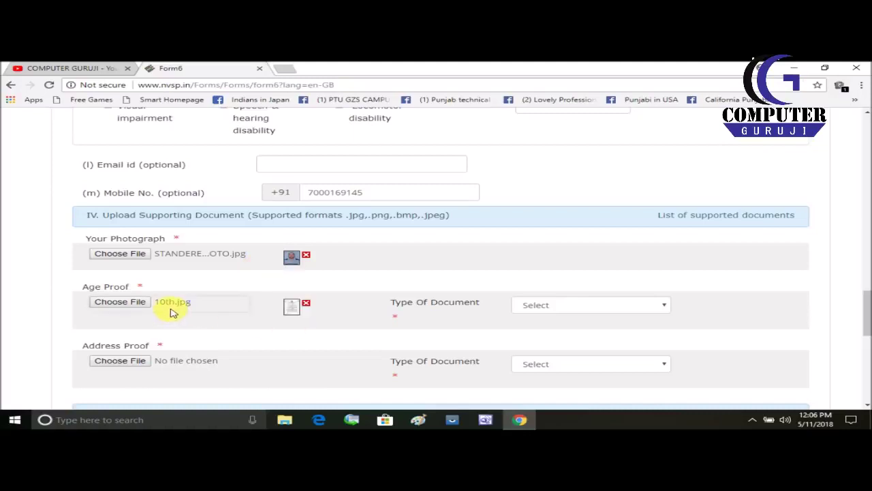
left_click(605, 306)
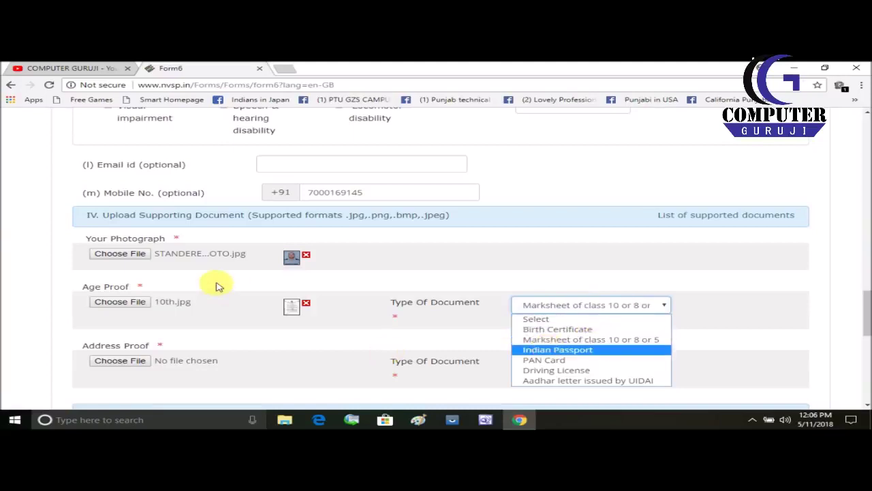
left_click(306, 304)
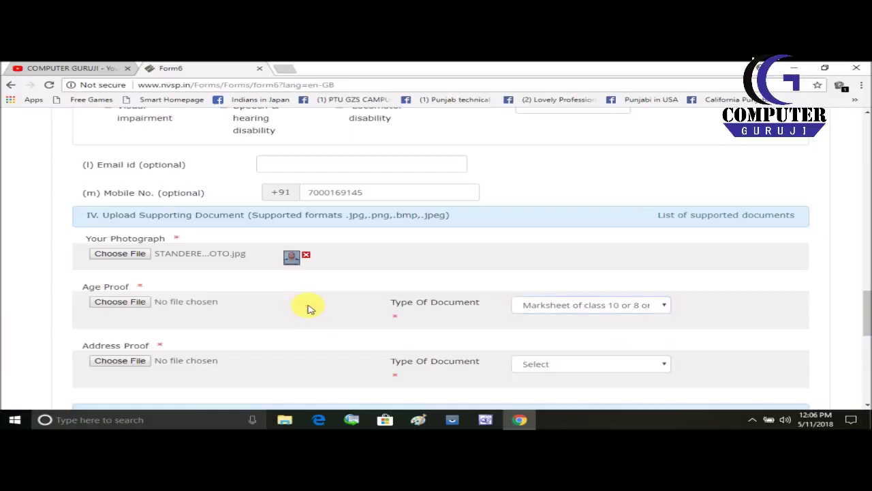
left_click(139, 307)
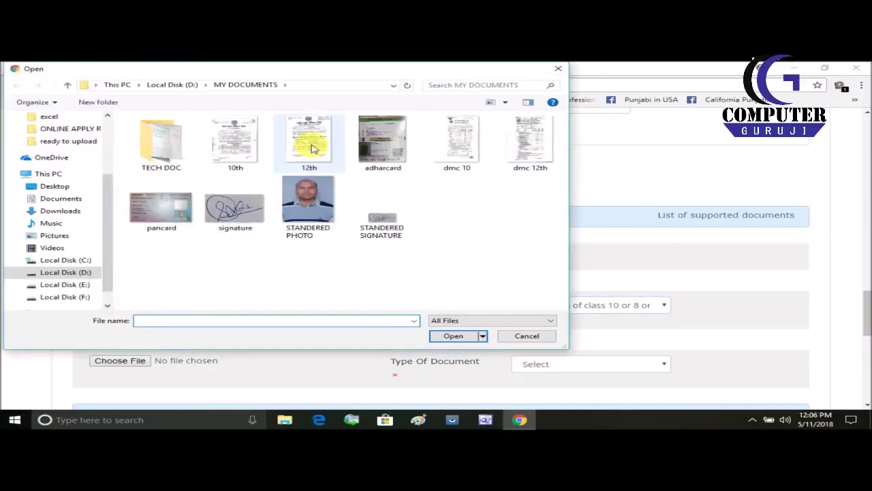
double_click(466, 153)
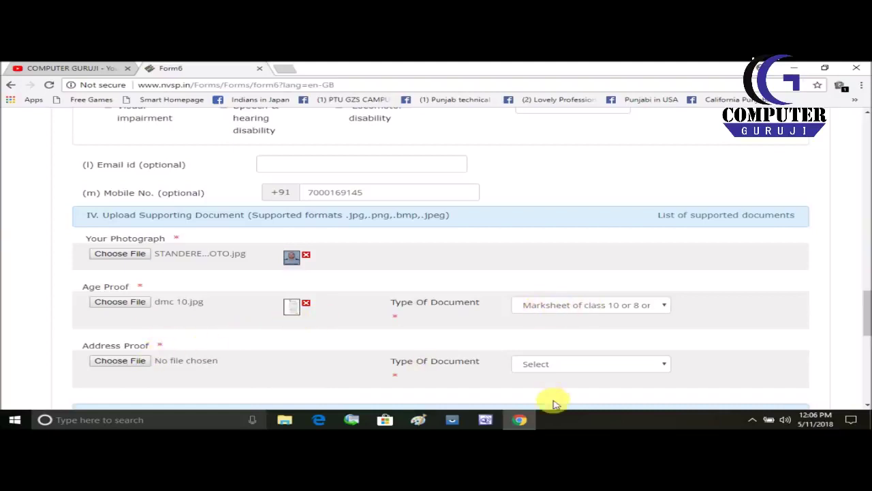
Choose Punjab and HOSHIARPUR as the birthplace state and district in the declaration
scroll(864, 404, "down", 4)
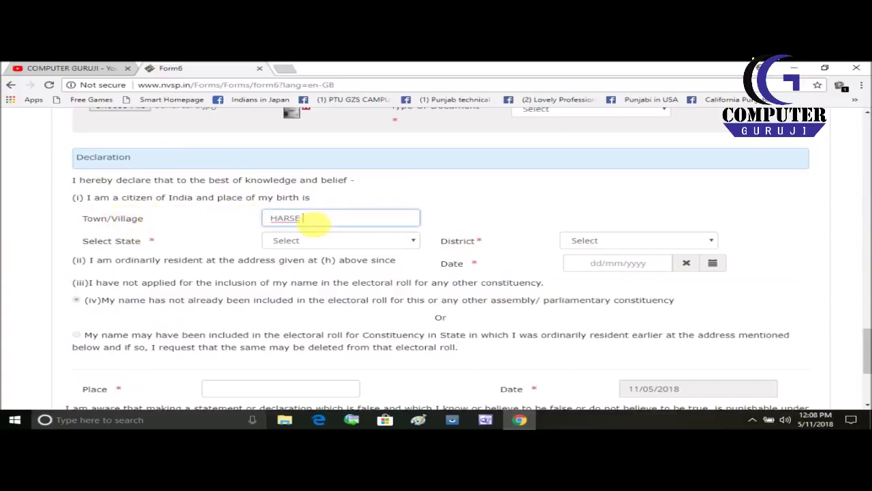
key("Tab")
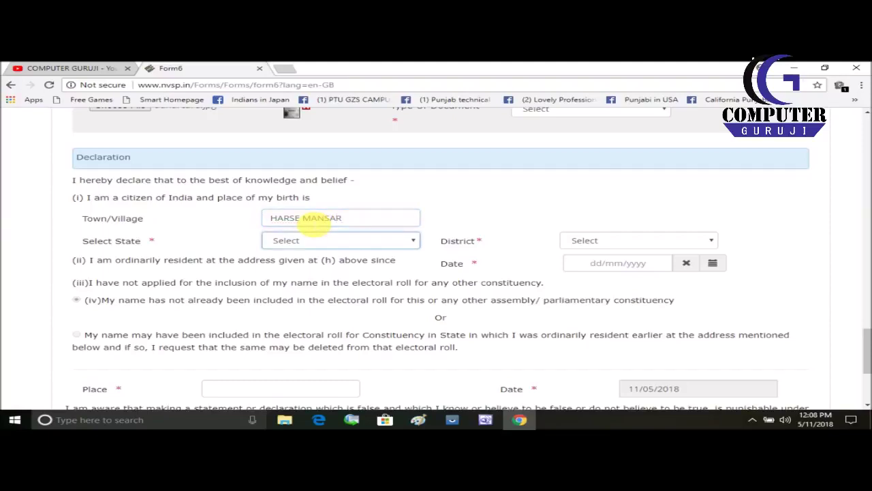
left_click(382, 244)
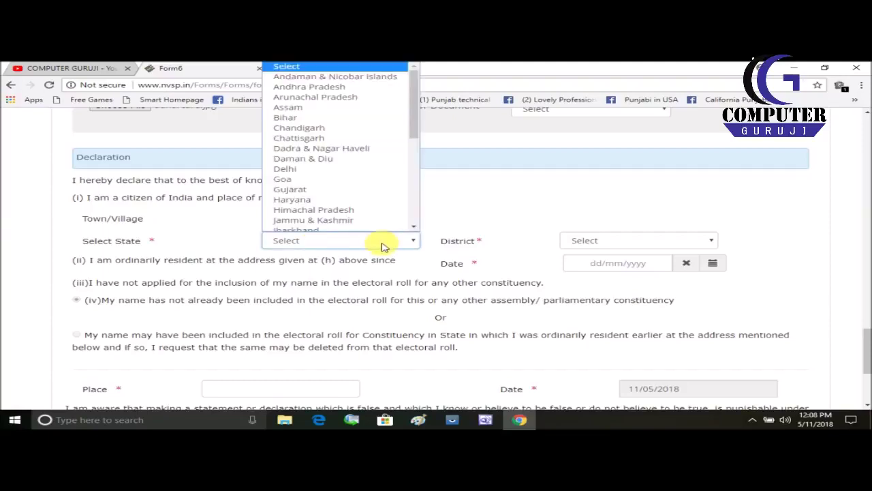
type("pun")
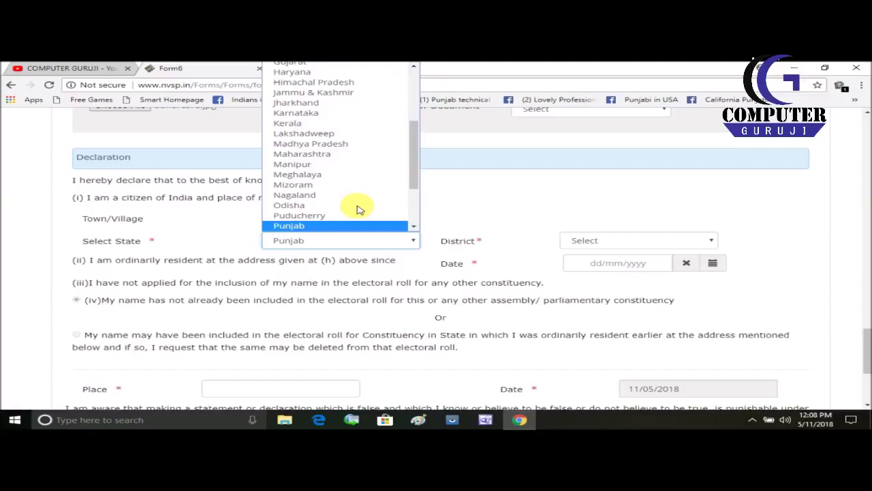
left_click(599, 240)
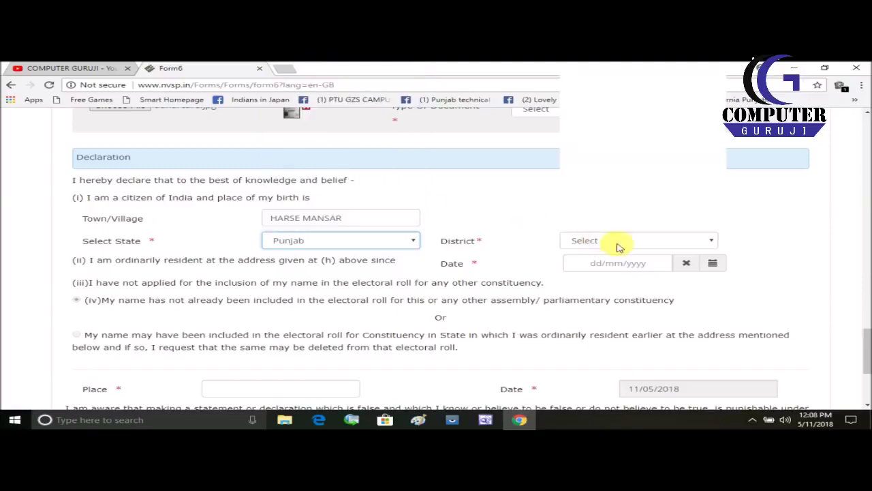
left_click(610, 242)
type("h")
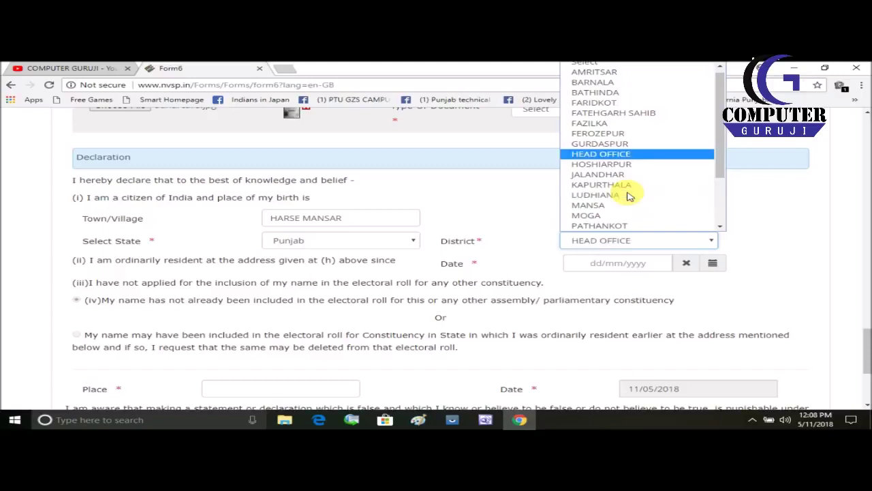
left_click(592, 164)
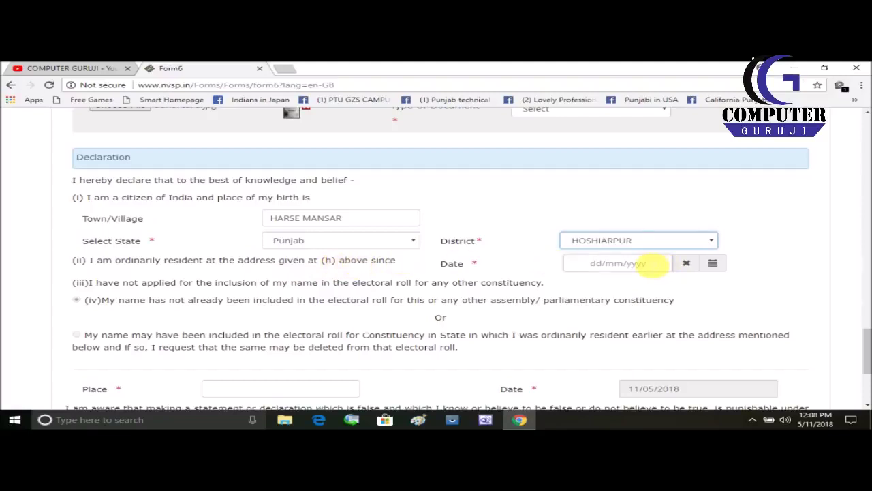
left_click(712, 263)
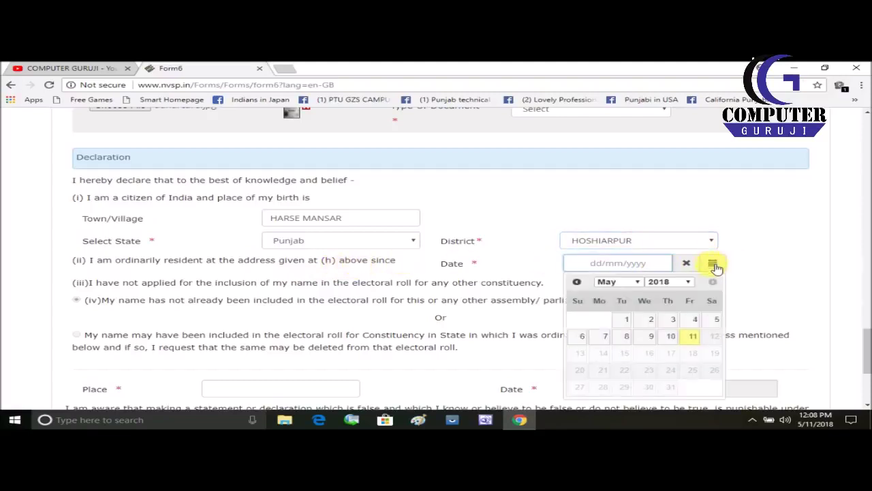
Pick 13 May 1976 as the ordinarily-resident-since date, then start filling the declaration Place field
left_click(689, 282)
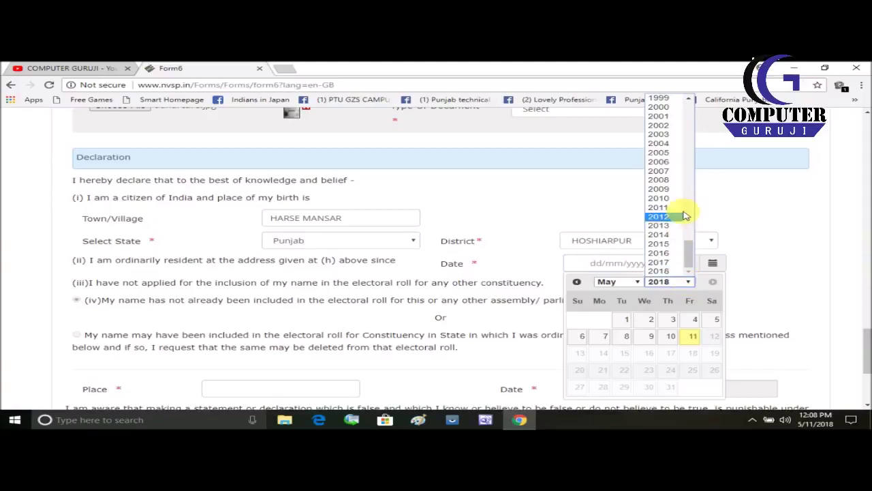
left_click_drag(689, 247, 686, 213)
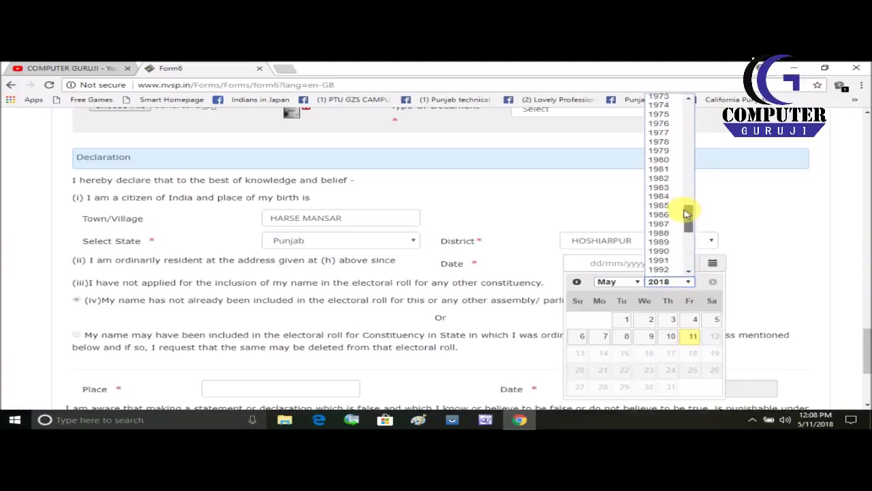
left_click(658, 122)
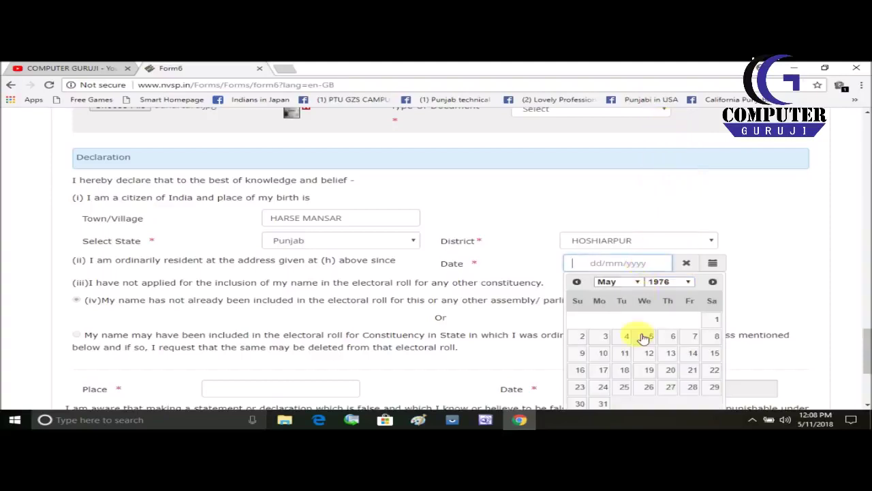
left_click(673, 353)
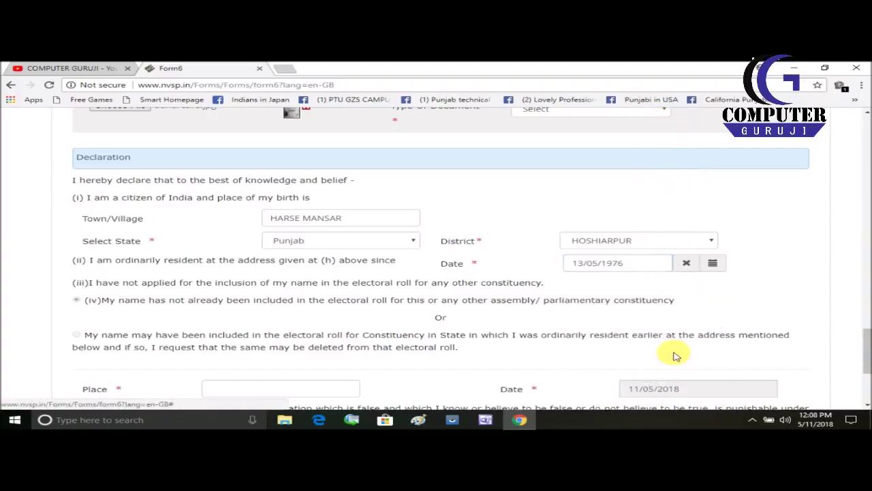
left_click_drag(865, 341, 864, 358)
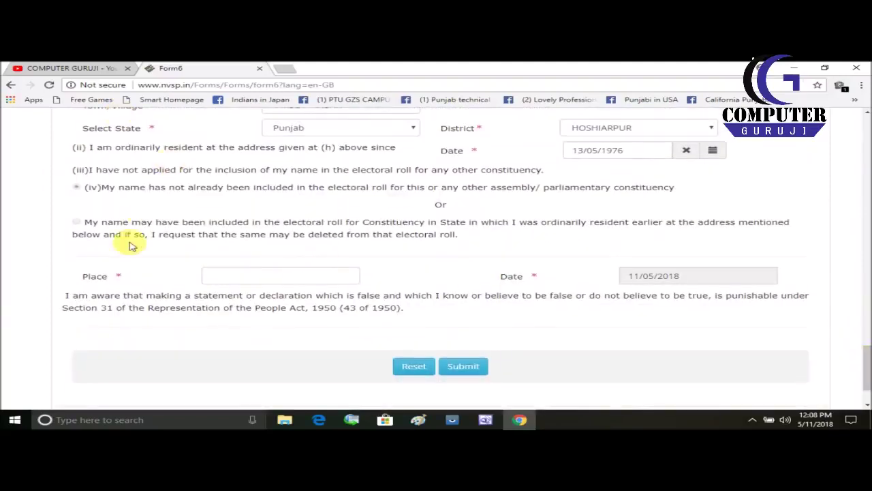
left_click(227, 276)
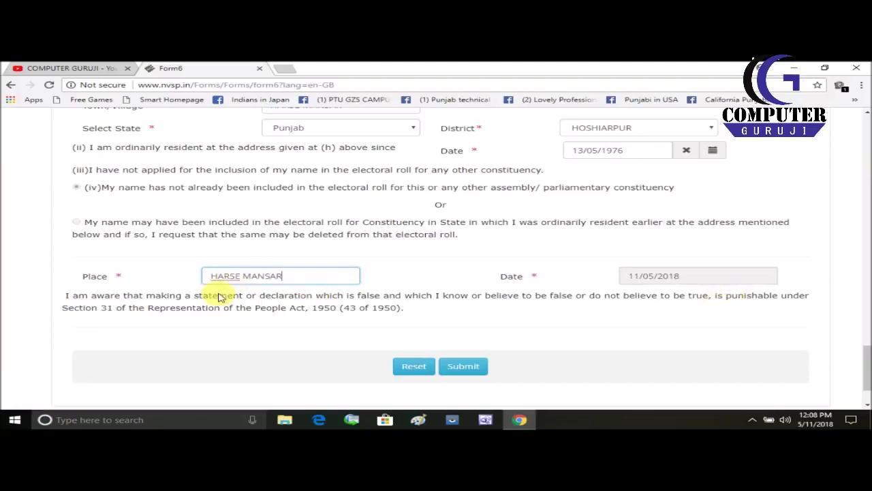
Submit the form, then give Age Proof the type 'Aadhar letter issued by UIDAI' with file adharcard.jpg
left_click(472, 372)
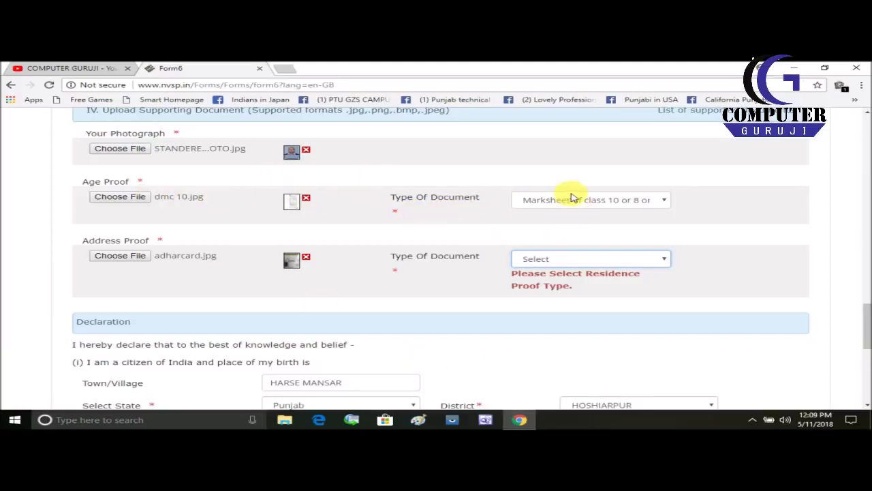
left_click(604, 203)
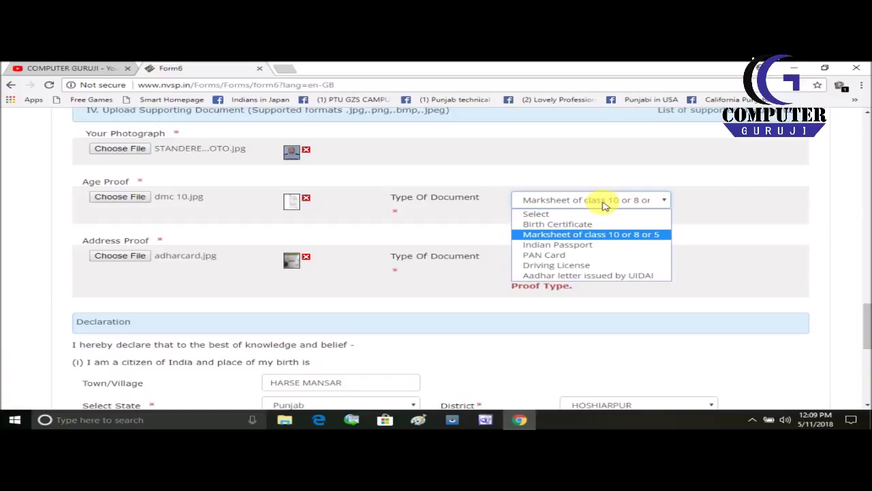
left_click(586, 276)
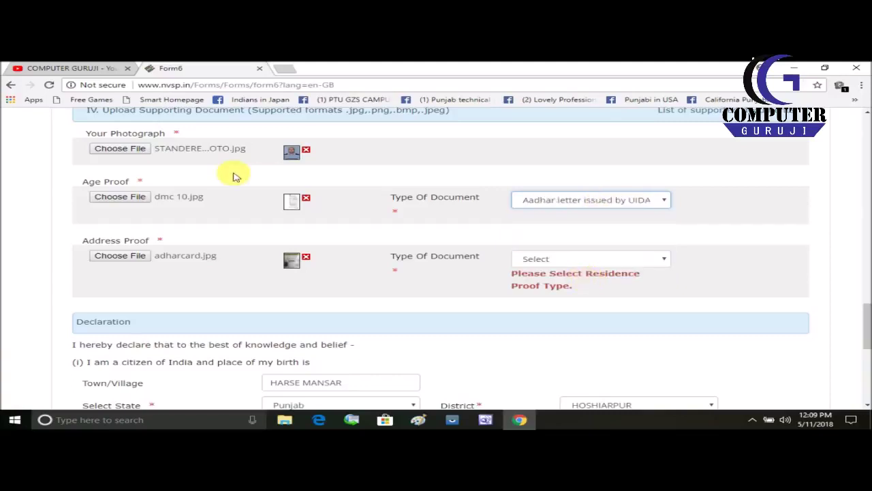
left_click(120, 197)
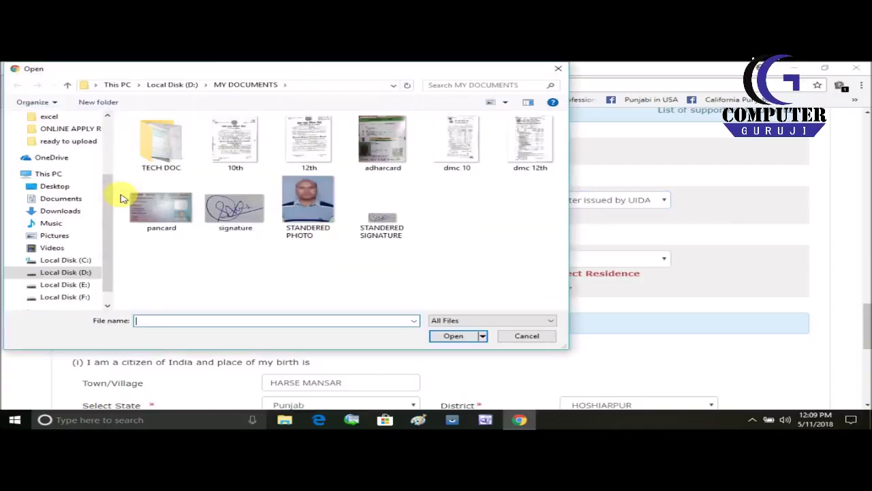
double_click(387, 134)
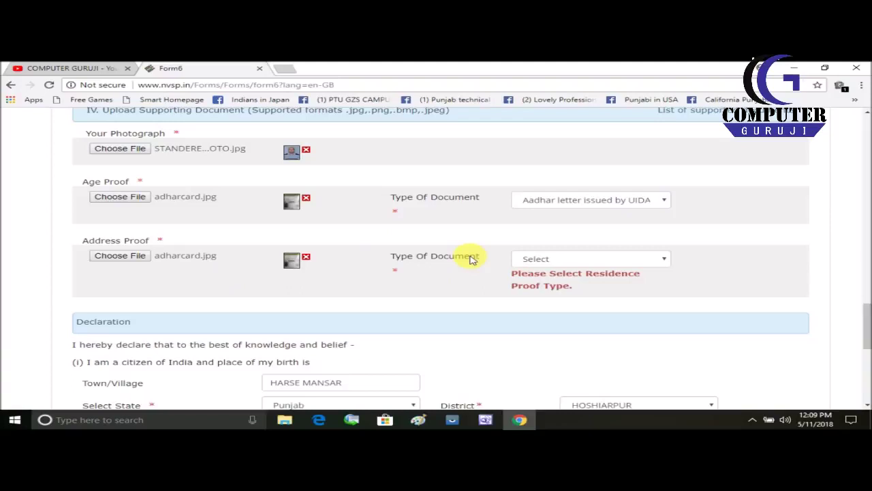
Remove the Address Proof file and set its type to Bank/Kisan/Post Office current Pass Book
left_click(306, 258)
left_click(650, 259)
left_click(648, 258)
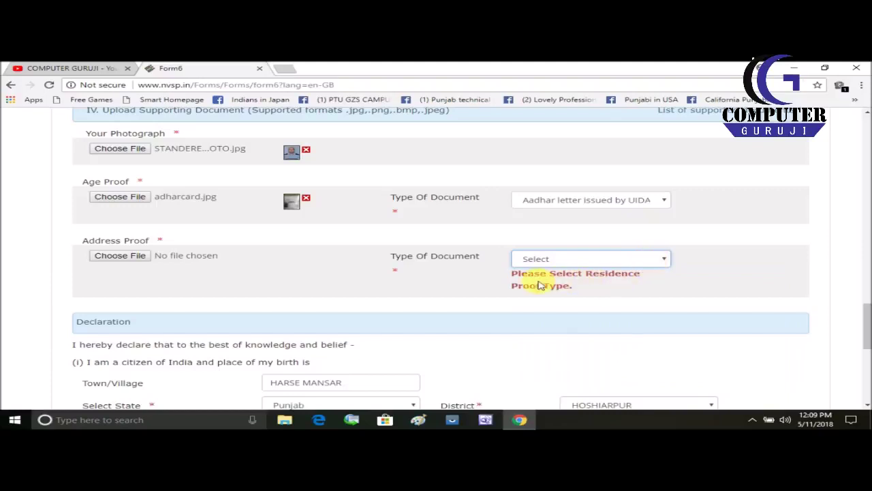
left_click(662, 262)
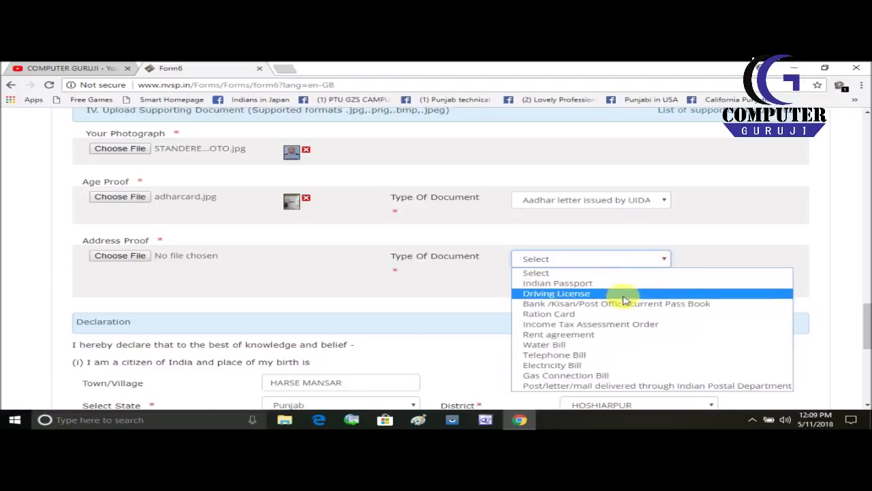
left_click(575, 305)
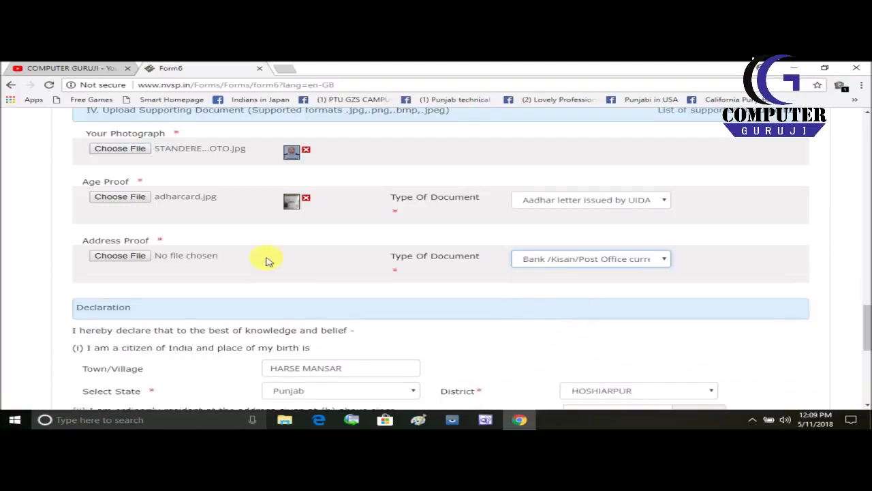
Upload IMG_20180511_121414.jpg from the Desktop as the Address Proof document
left_click(122, 255)
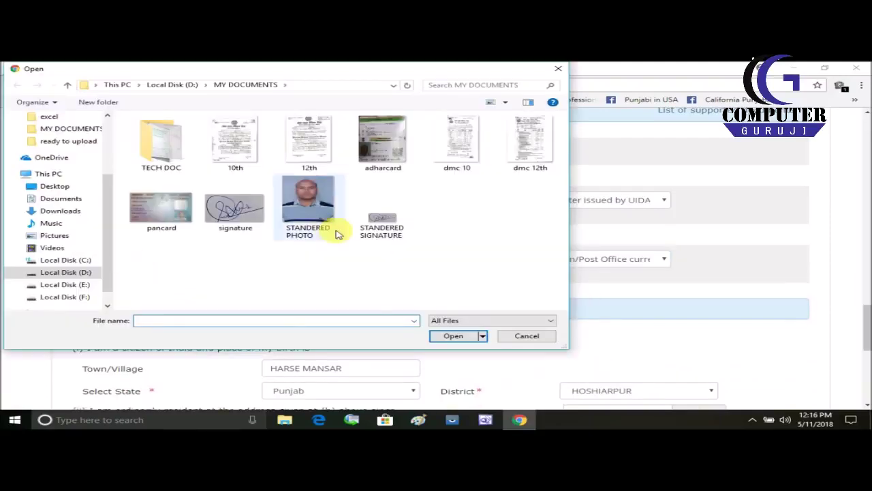
left_click(74, 188)
double_click(156, 196)
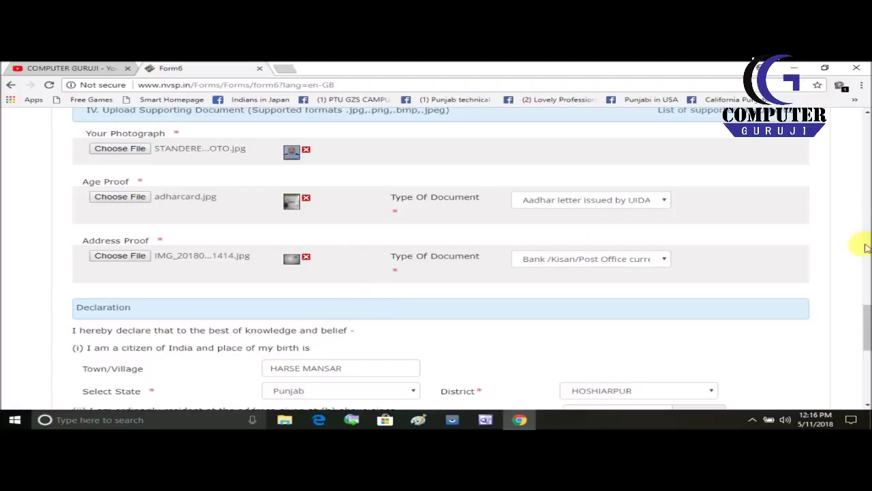
left_click_drag(864, 311, 865, 368)
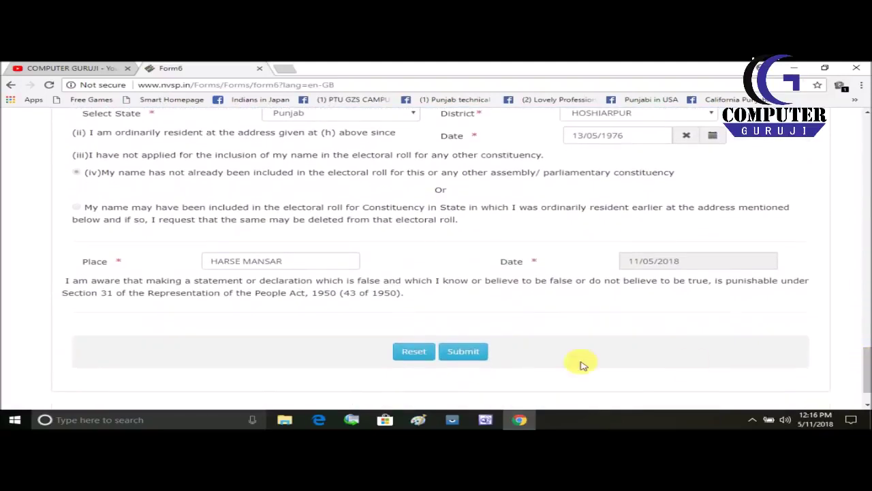
Submit Form 6 and select the reference id shown on the Acknowledgement page
left_click(468, 355)
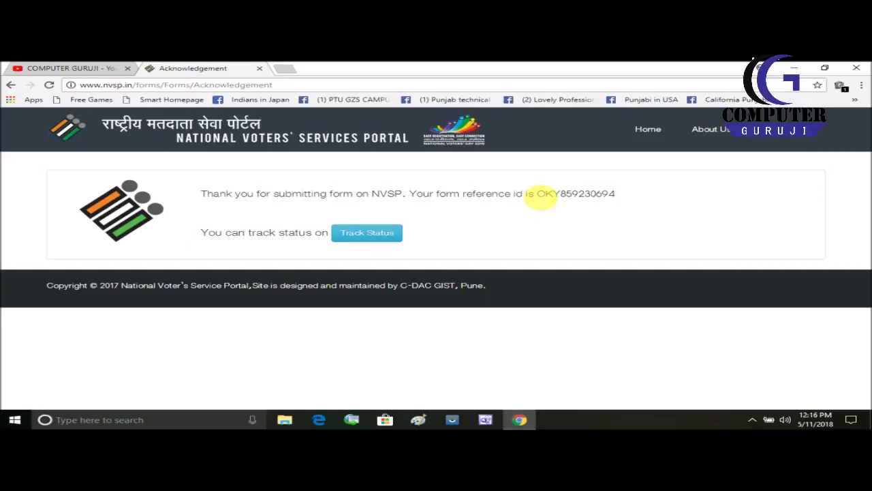
left_click_drag(538, 194, 646, 212)
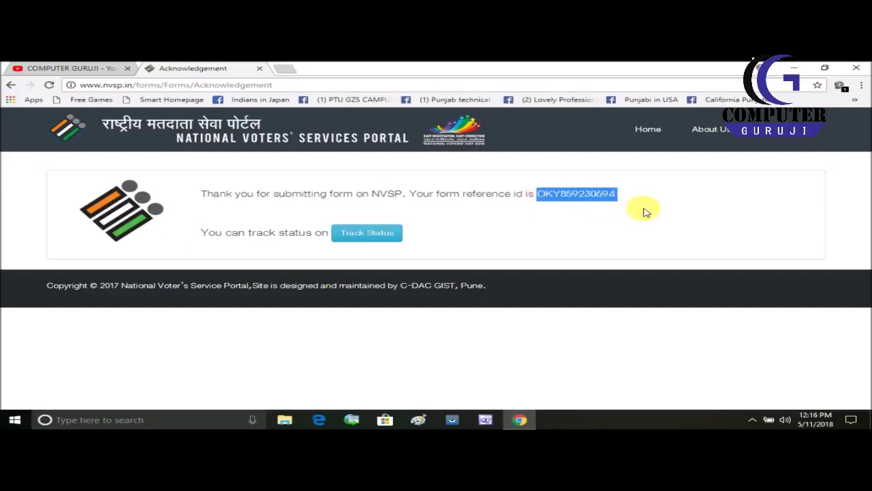